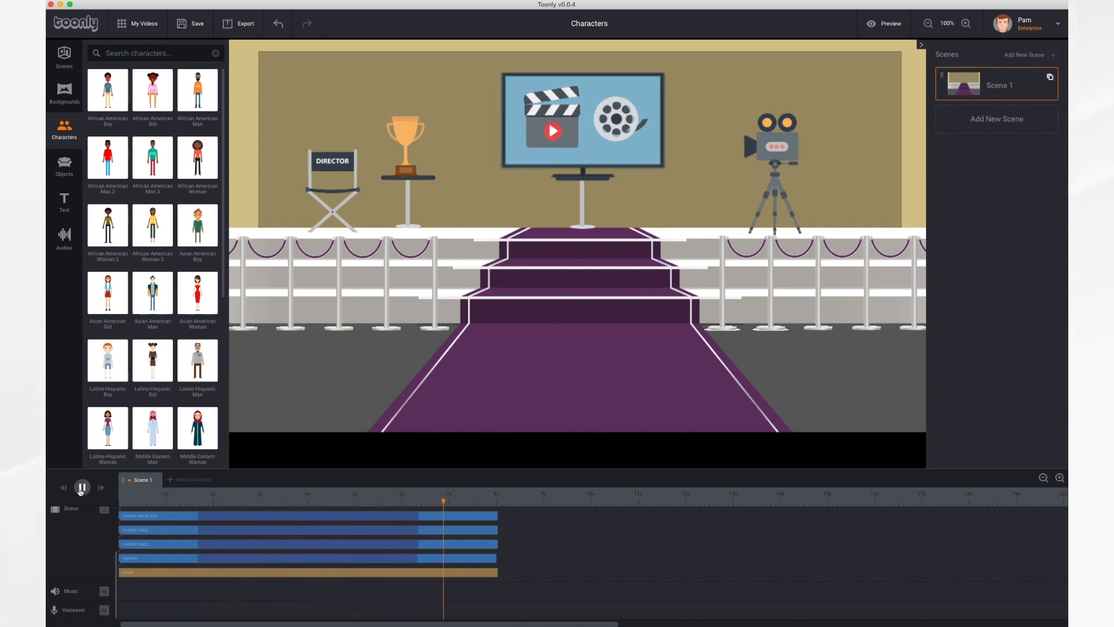
Add the Asian American Woman character on the carpet's left edge at the 1-second mark, and play the scene to preview her entrance
{"action": "left_click", "coordinate": [81, 488]}
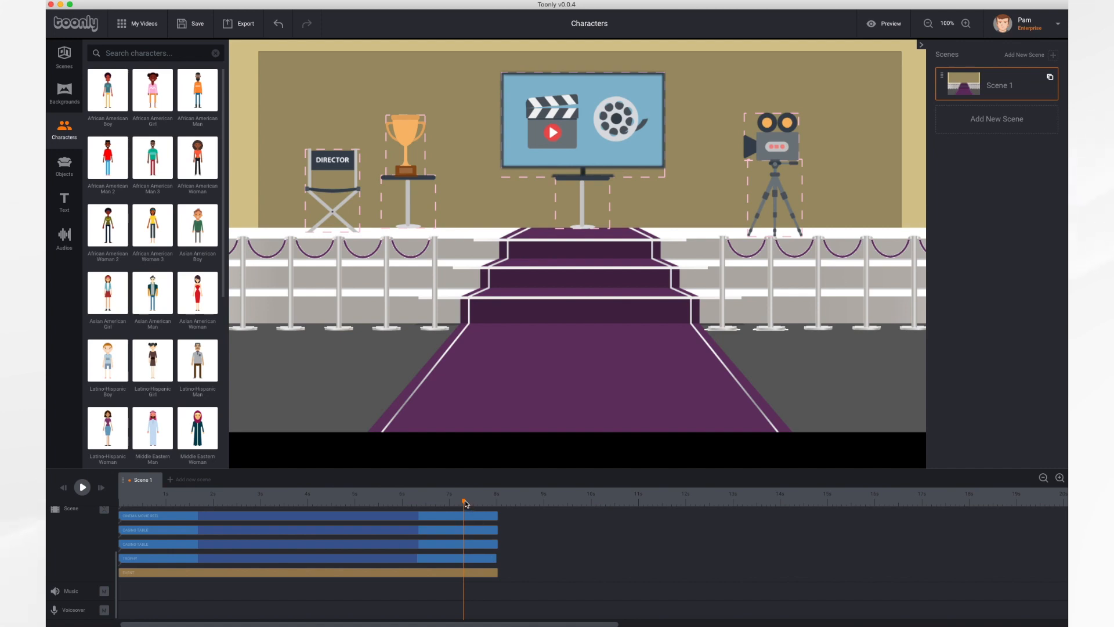
{"action": "left_click_drag", "start_coordinate": [465, 504], "coordinate": [166, 505]}
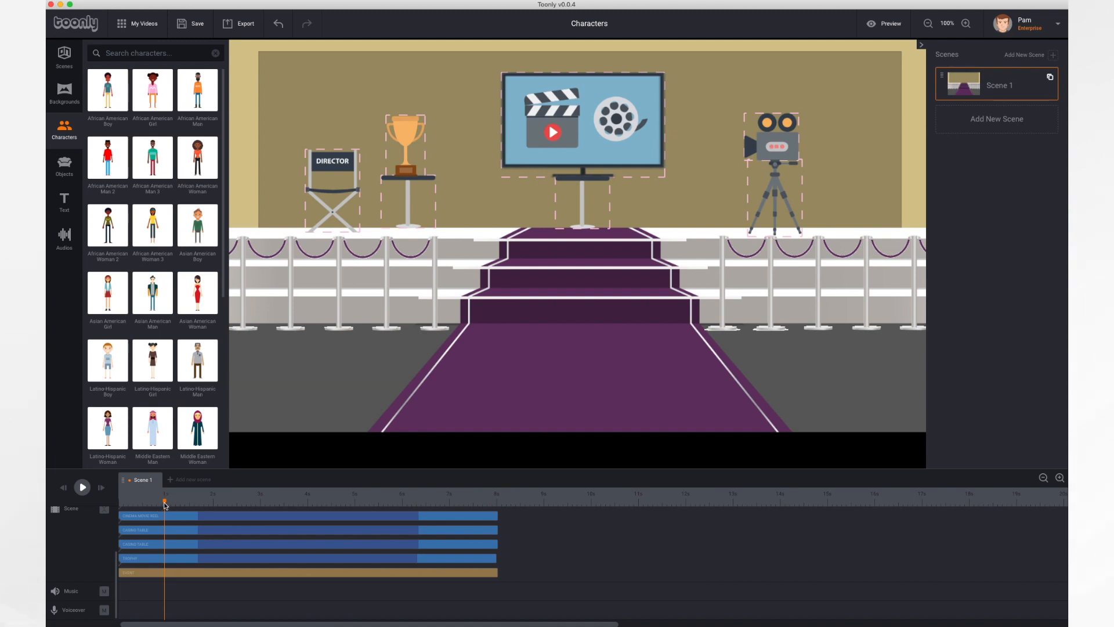
{"action": "left_click", "coordinate": [65, 133]}
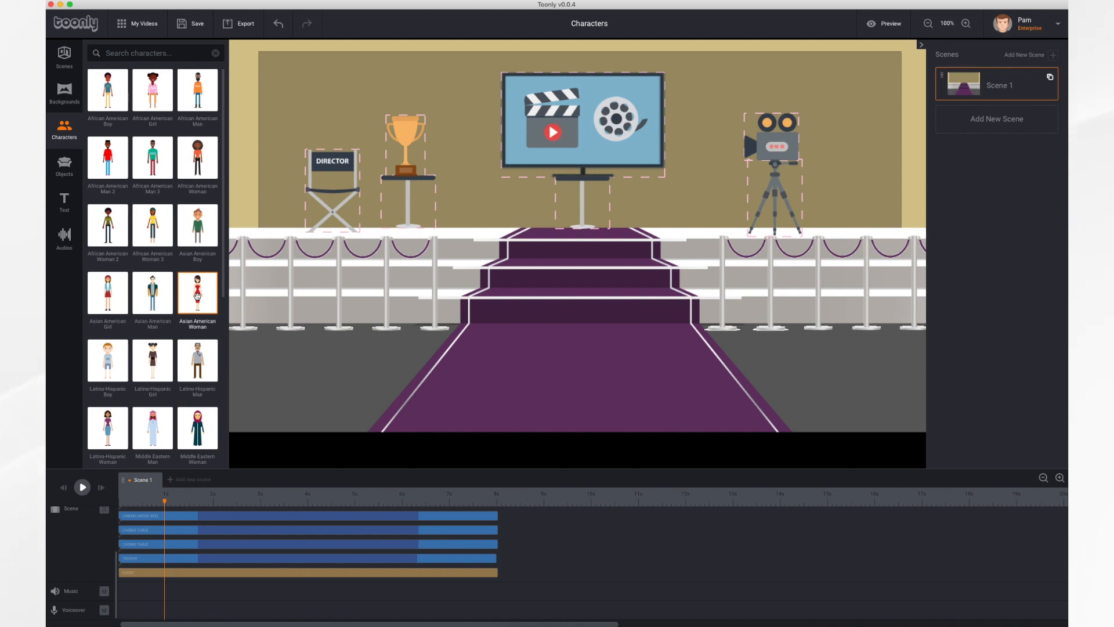
{"action": "left_click_drag", "start_coordinate": [198, 297], "coordinate": [450, 301]}
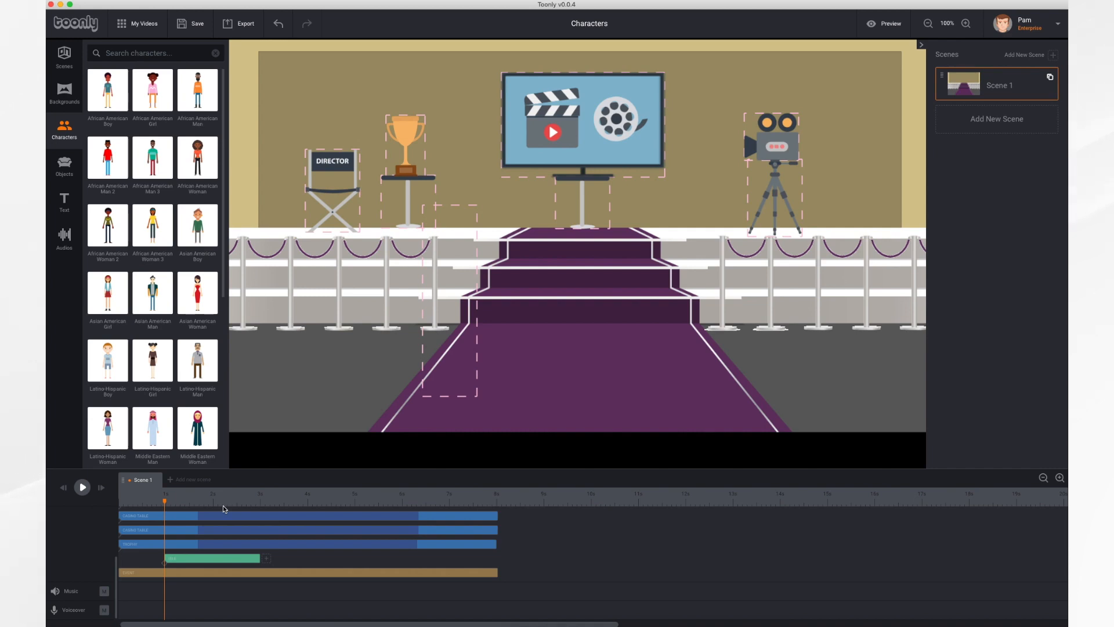
{"action": "left_click", "coordinate": [82, 487]}
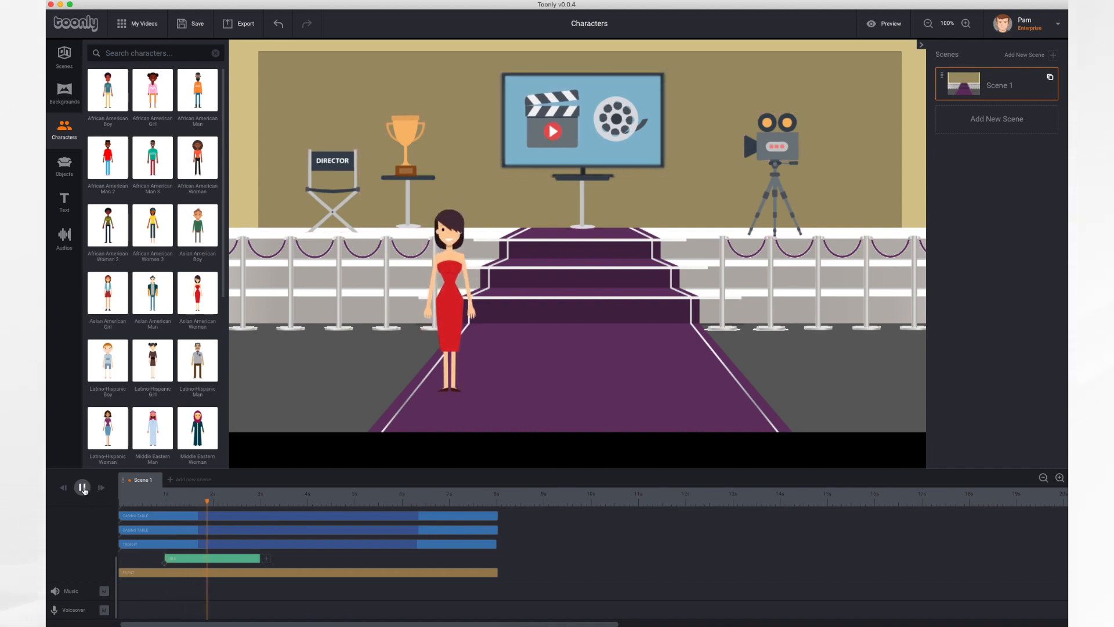
{"action": "left_click", "coordinate": [82, 488]}
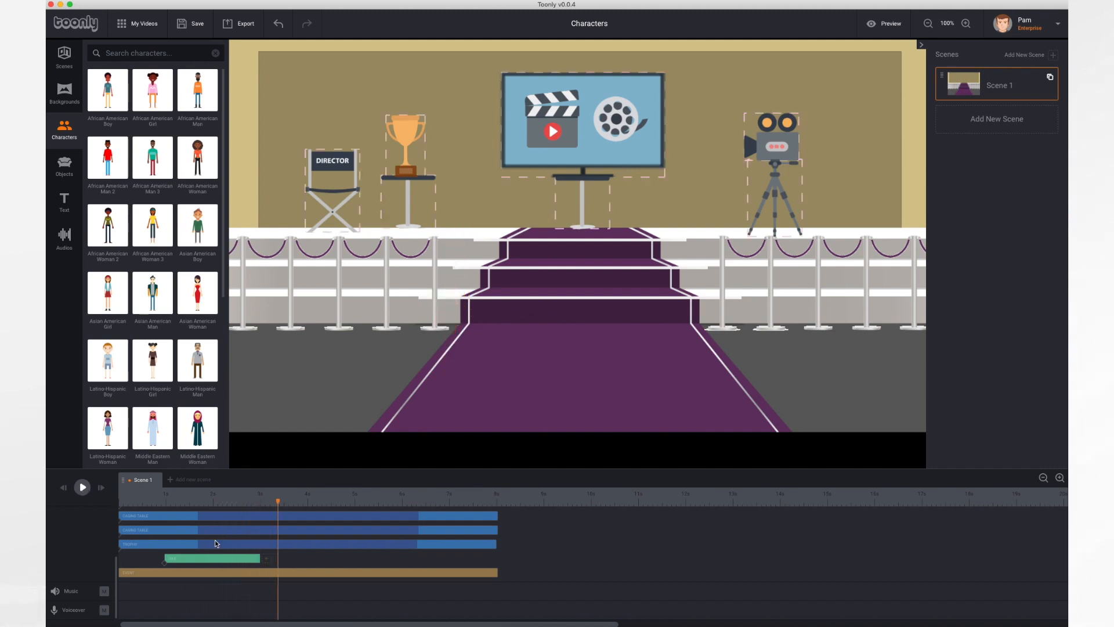
At the 2-second mark, enlarge the woman and reposition her at the carpet's left edge, and preview the scene
{"action": "left_click", "coordinate": [249, 560]}
{"action": "left_click_drag", "start_coordinate": [278, 503], "coordinate": [213, 503]}
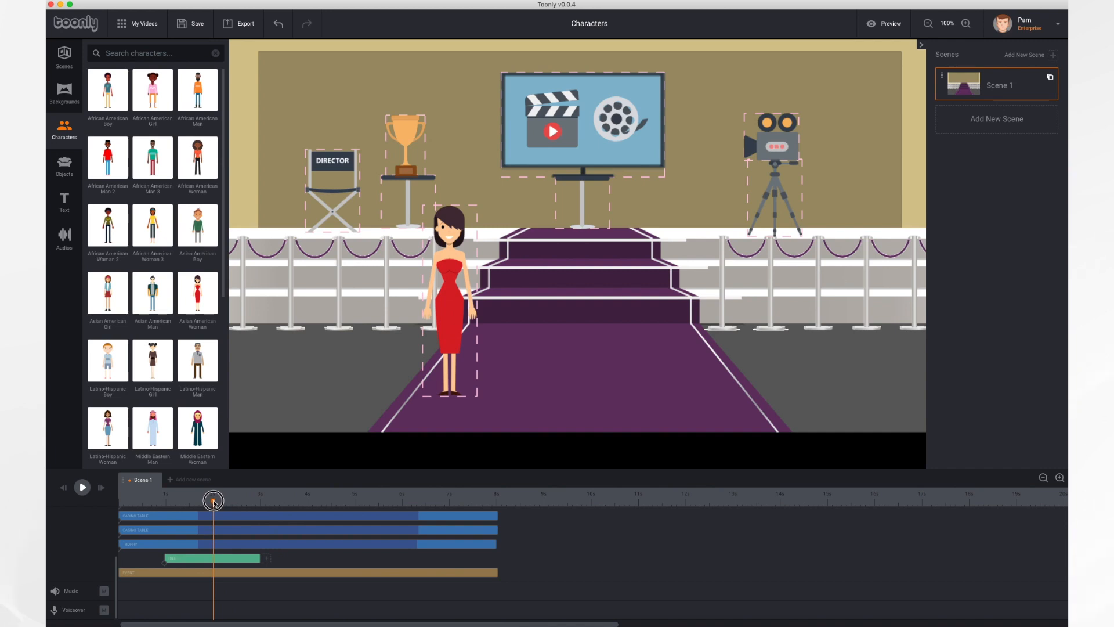
{"action": "left_click", "coordinate": [257, 560]}
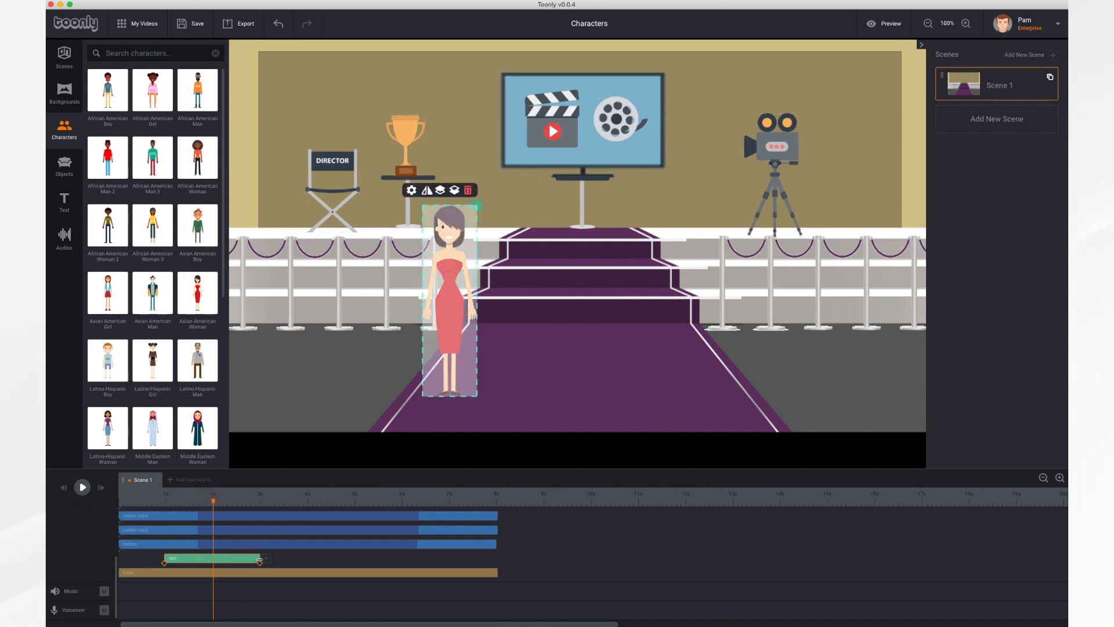
{"action": "mouse_move", "coordinate": [259, 560]}
{"action": "left_mouse_down"}
{"action": "mouse_move", "coordinate": [394, 561]}
{"action": "mouse_move", "coordinate": [209, 559]}
{"action": "mouse_move", "coordinate": [316, 563]}
{"action": "mouse_move", "coordinate": [259, 562]}
{"action": "left_mouse_up"}
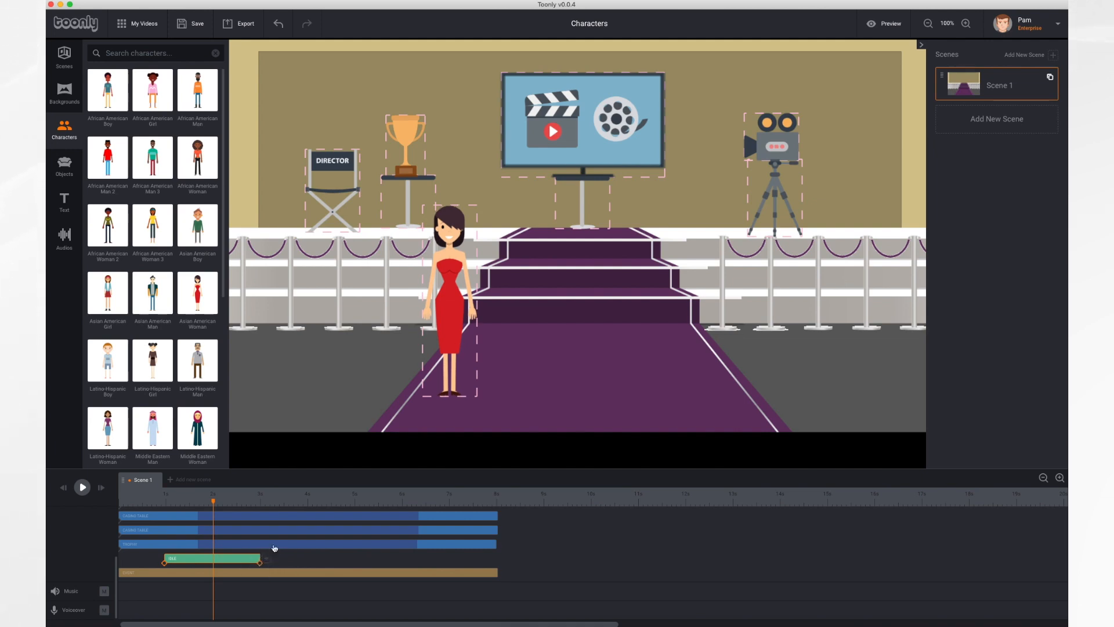
{"action": "left_click", "coordinate": [447, 279]}
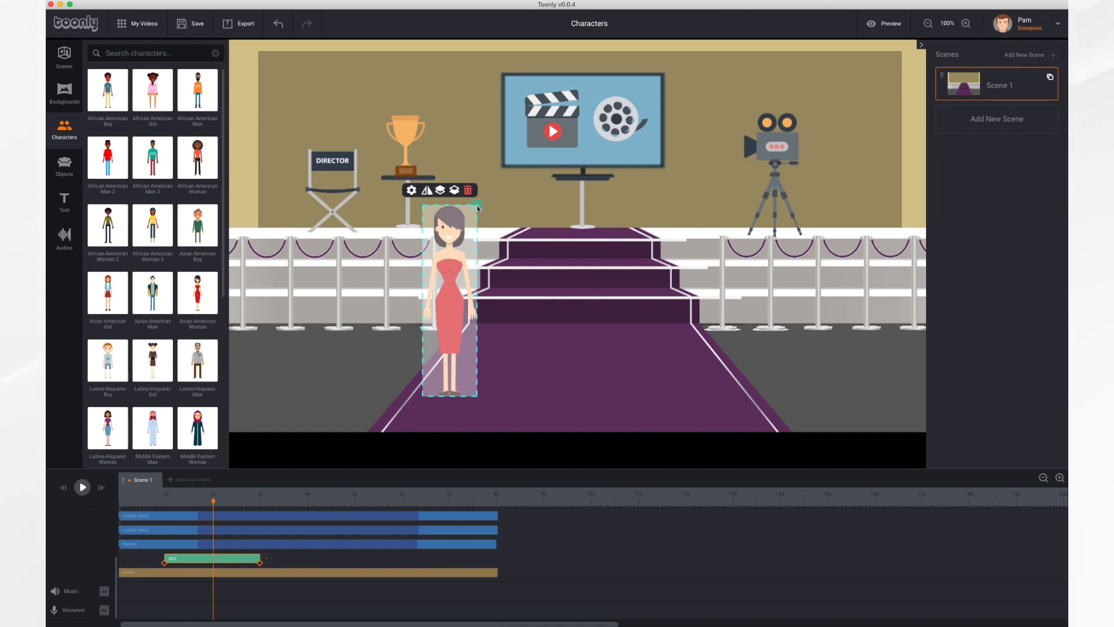
{"action": "left_click_drag", "start_coordinate": [478, 208], "coordinate": [520, 164]}
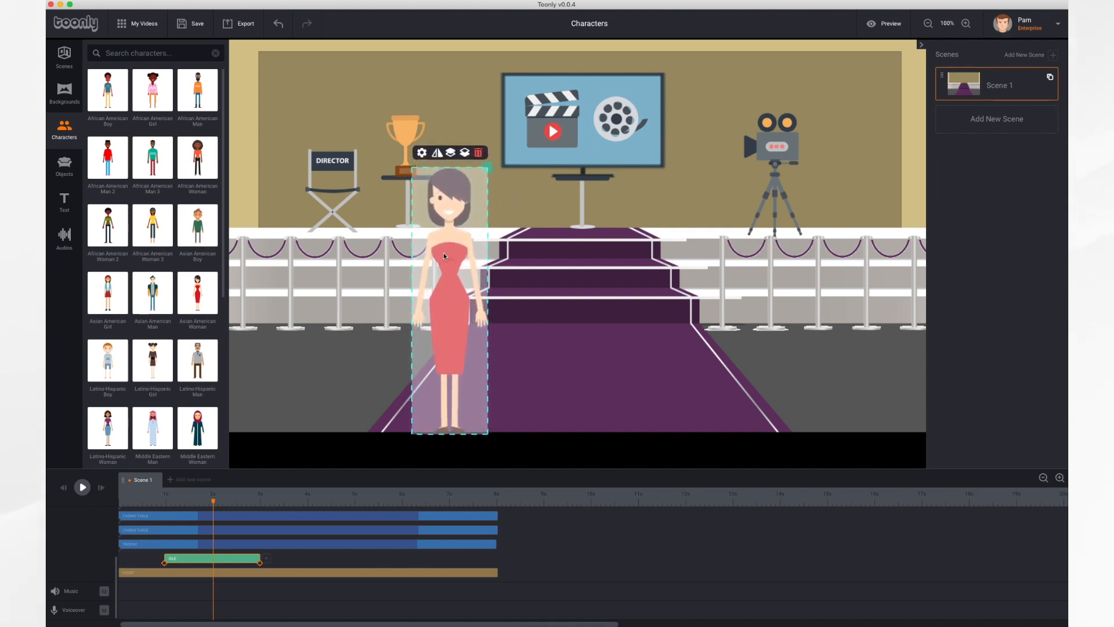
{"action": "left_click_drag", "start_coordinate": [443, 256], "coordinate": [440, 235]}
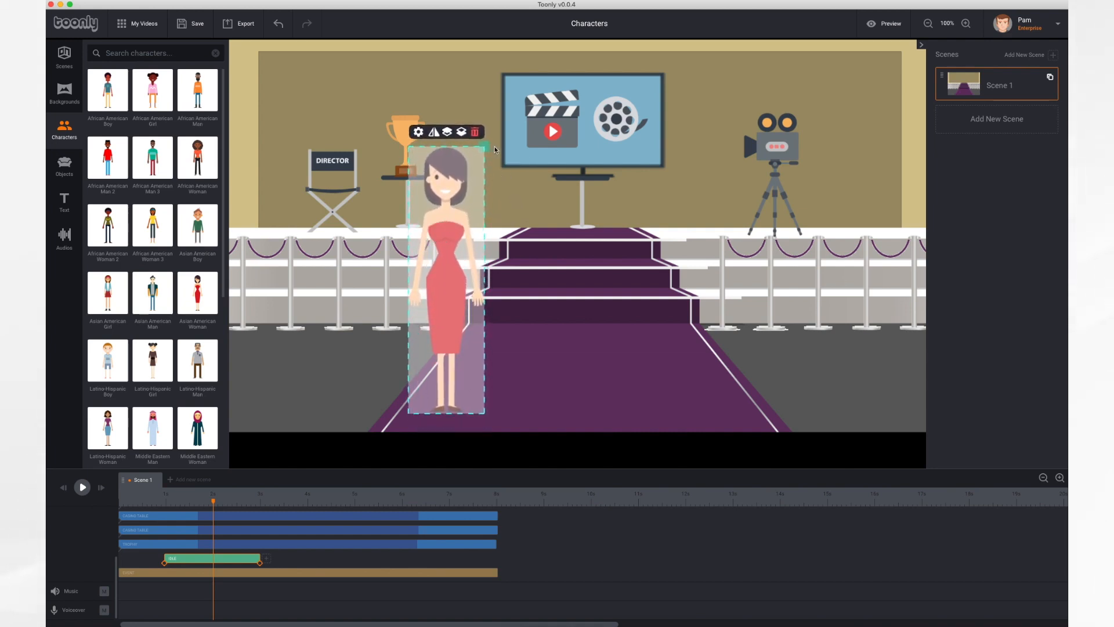
{"action": "left_click_drag", "start_coordinate": [487, 148], "coordinate": [482, 153]}
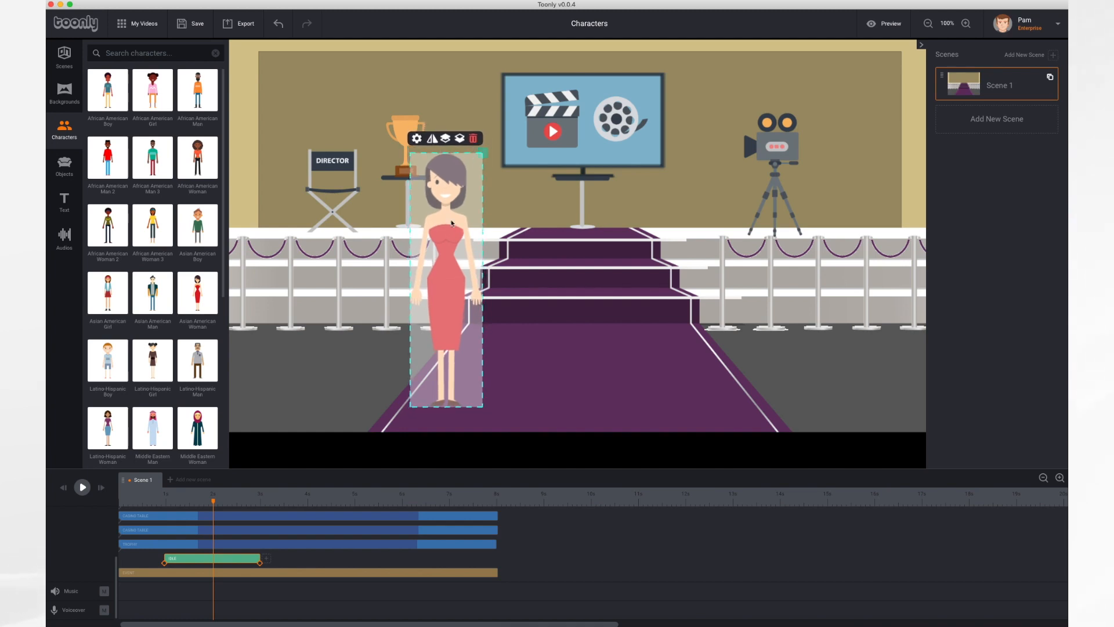
{"action": "mouse_move", "coordinate": [448, 231]}
{"action": "left_mouse_down"}
{"action": "mouse_move", "coordinate": [478, 232]}
{"action": "mouse_move", "coordinate": [445, 234]}
{"action": "mouse_move", "coordinate": [468, 226]}
{"action": "left_mouse_up"}
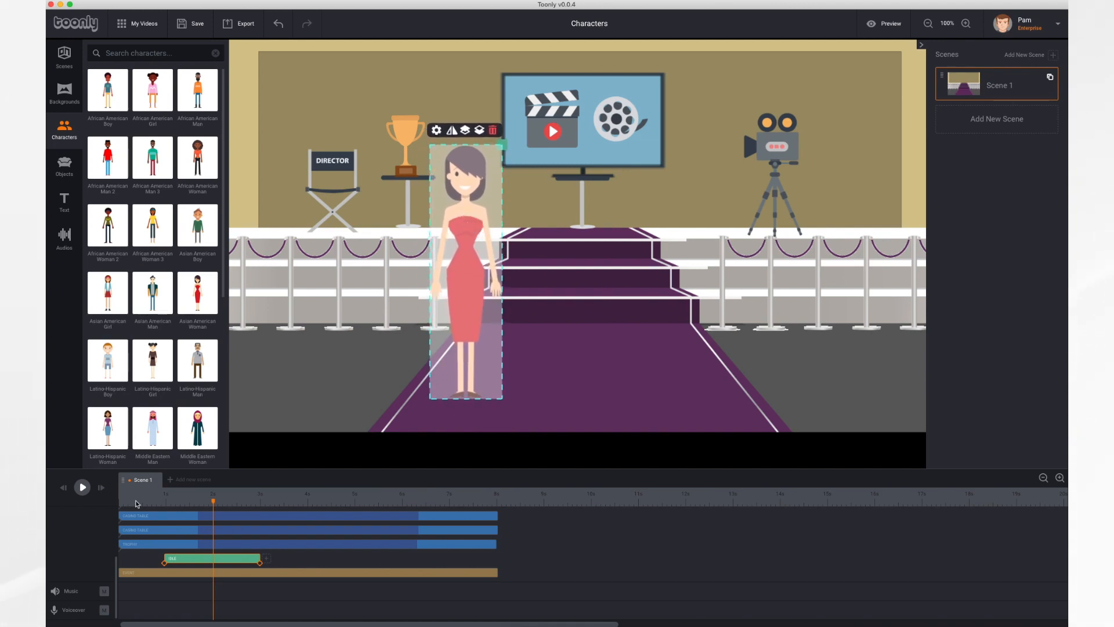
{"action": "left_click", "coordinate": [82, 487]}
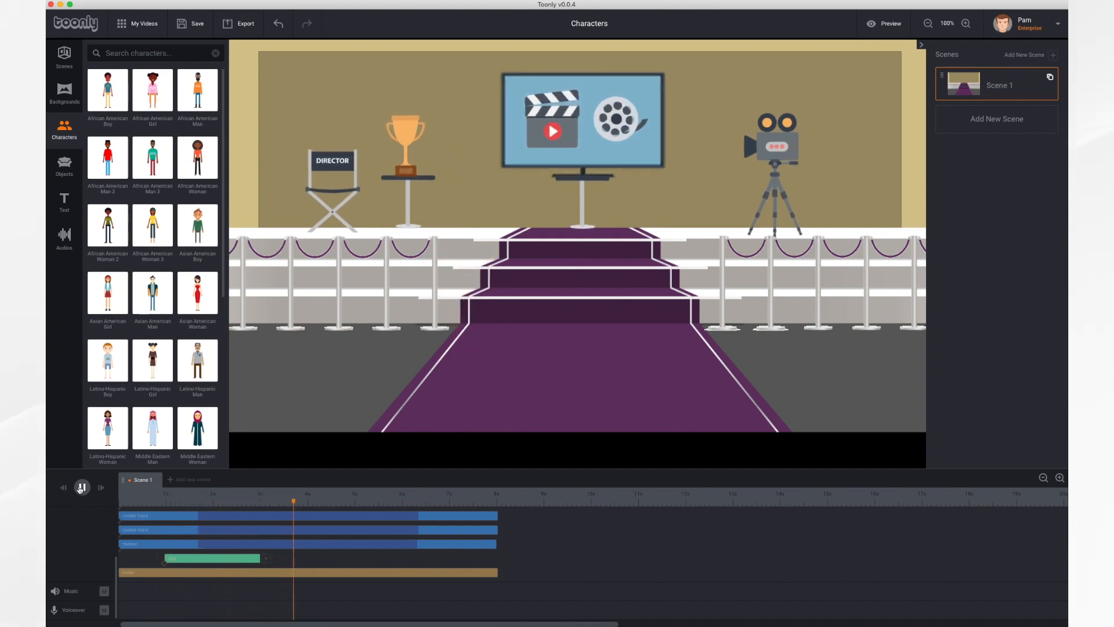
{"action": "left_click", "coordinate": [81, 487]}
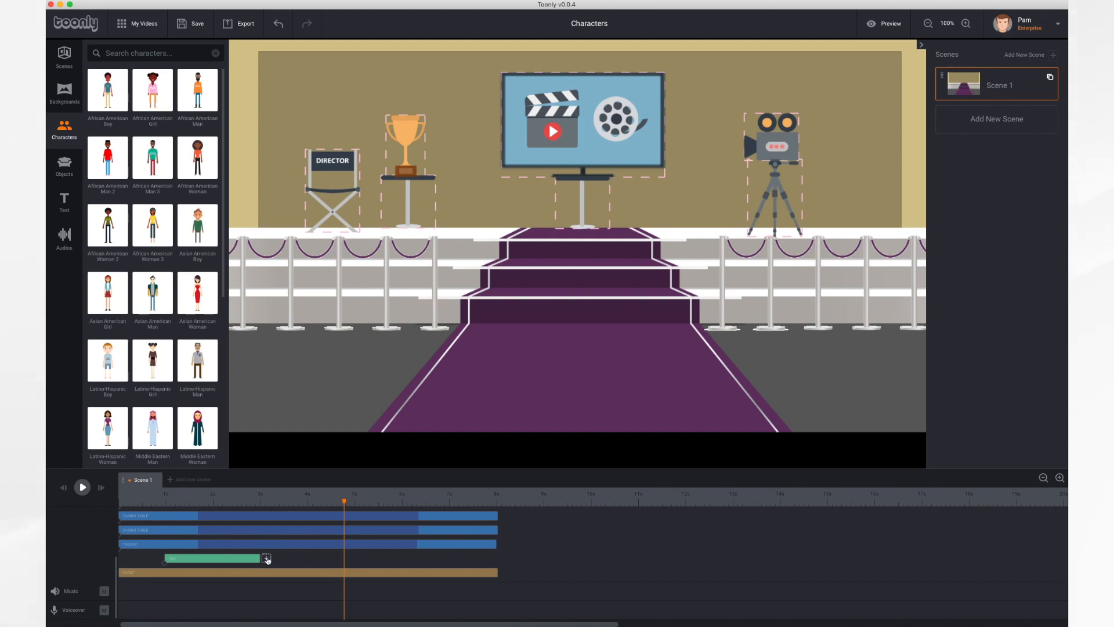
Open the settings for a new animation following the woman's first clip and examine the available animation types and In Effect options
{"action": "left_click", "coordinate": [267, 559]}
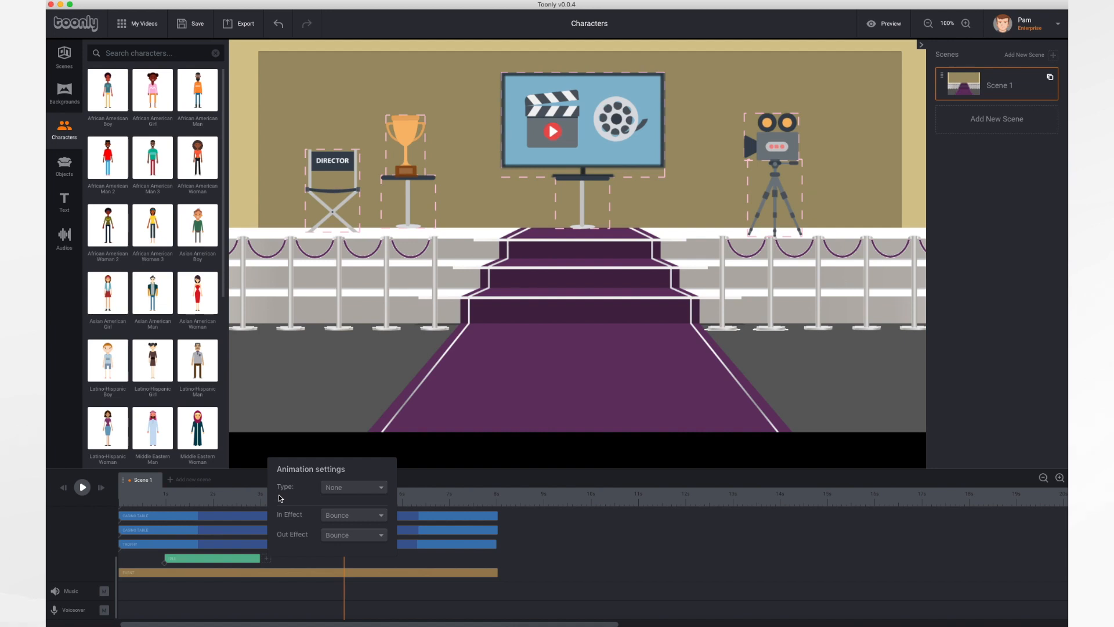
{"action": "left_click", "coordinate": [357, 494]}
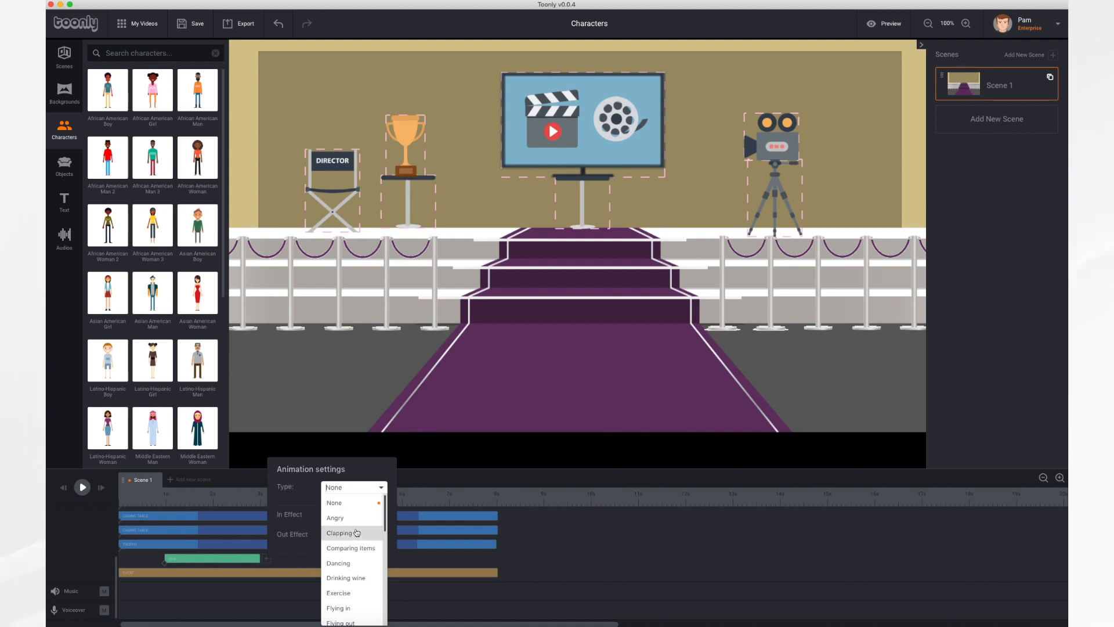
{"action": "scroll", "coordinate": [357, 607], "scroll_direction": "down", "scroll_amount": 5}
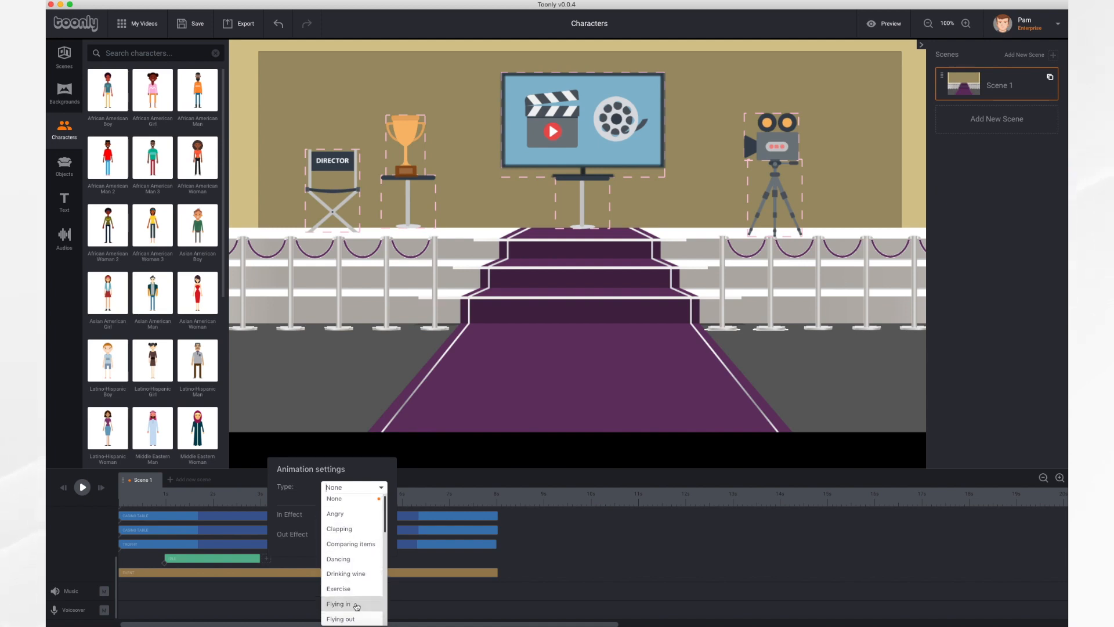
{"action": "scroll", "coordinate": [357, 607], "scroll_direction": "down", "scroll_amount": 2}
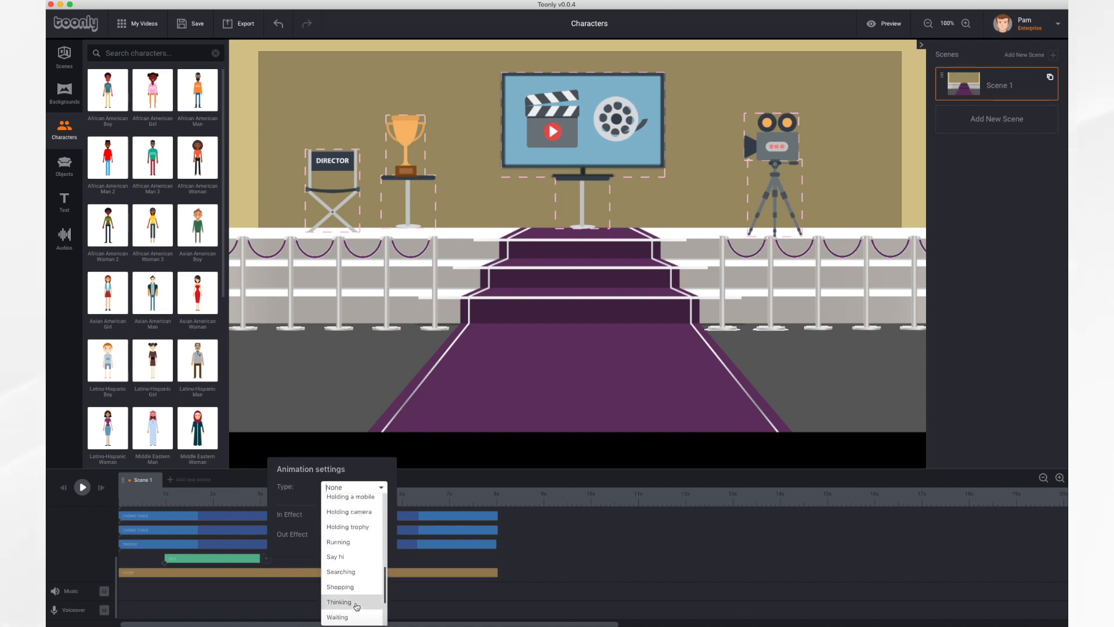
{"action": "scroll", "coordinate": [357, 607], "scroll_direction": "down", "scroll_amount": 3}
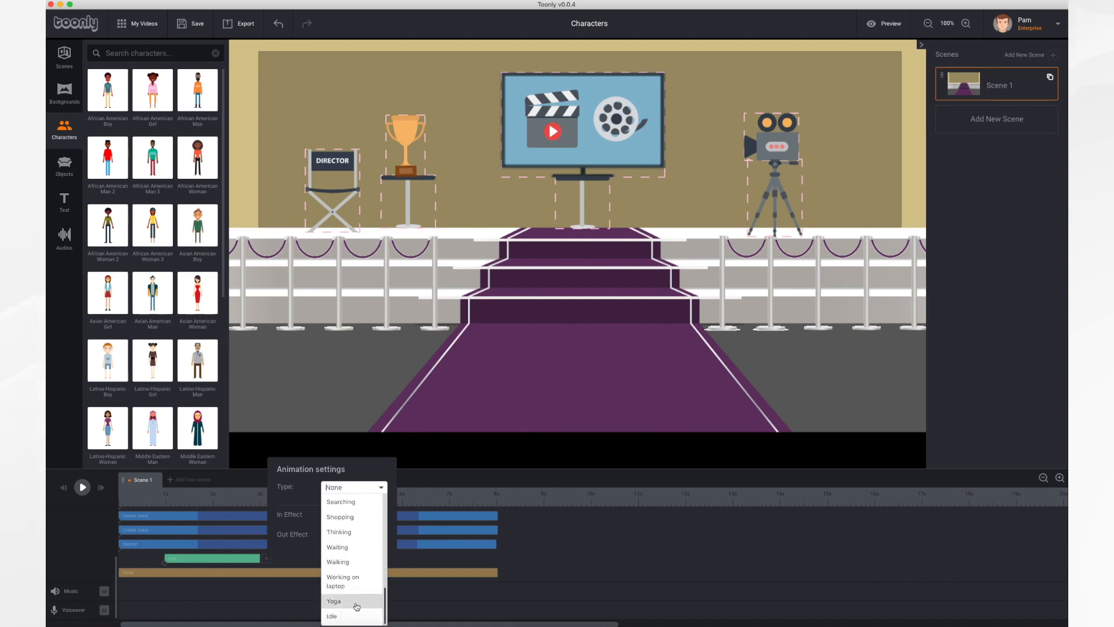
{"action": "scroll", "coordinate": [357, 607], "scroll_direction": "up", "scroll_amount": 10}
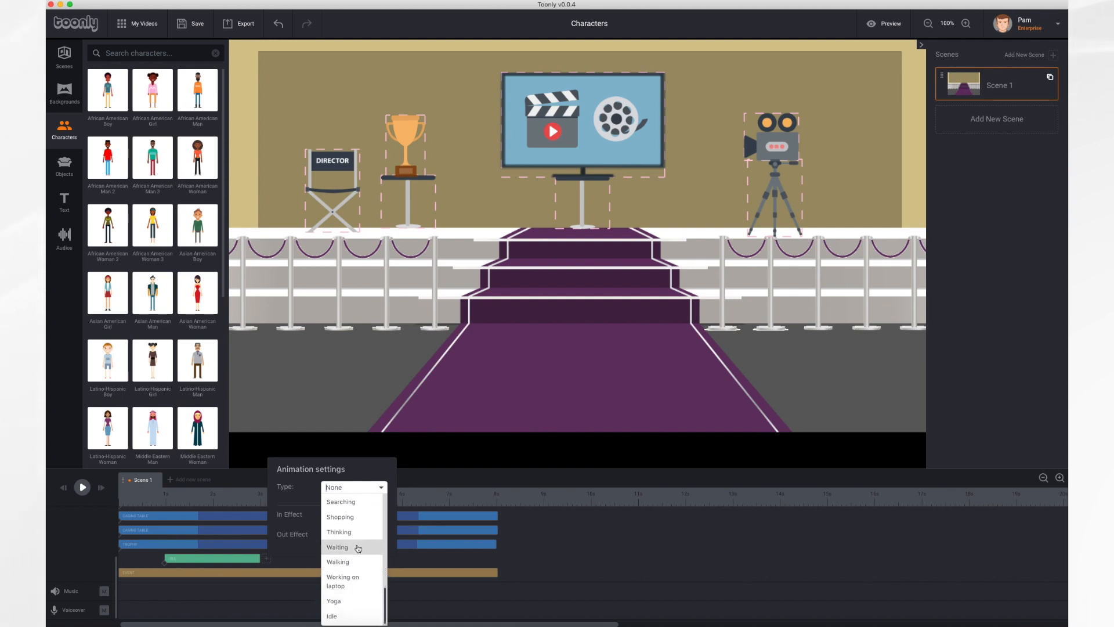
{"action": "left_click", "coordinate": [299, 504]}
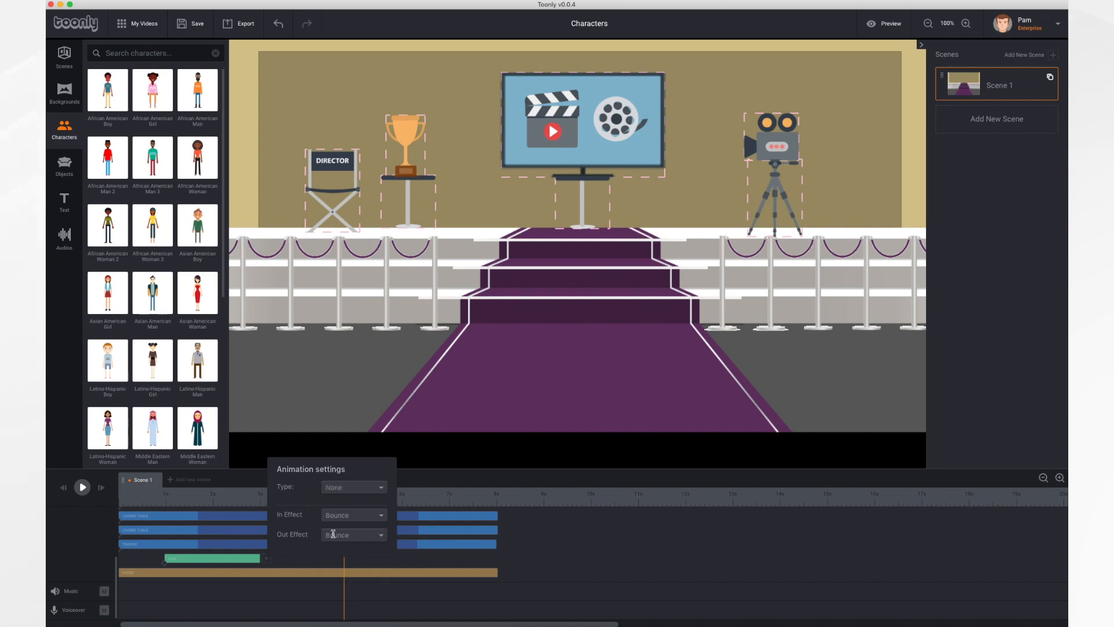
{"action": "left_click", "coordinate": [379, 517]}
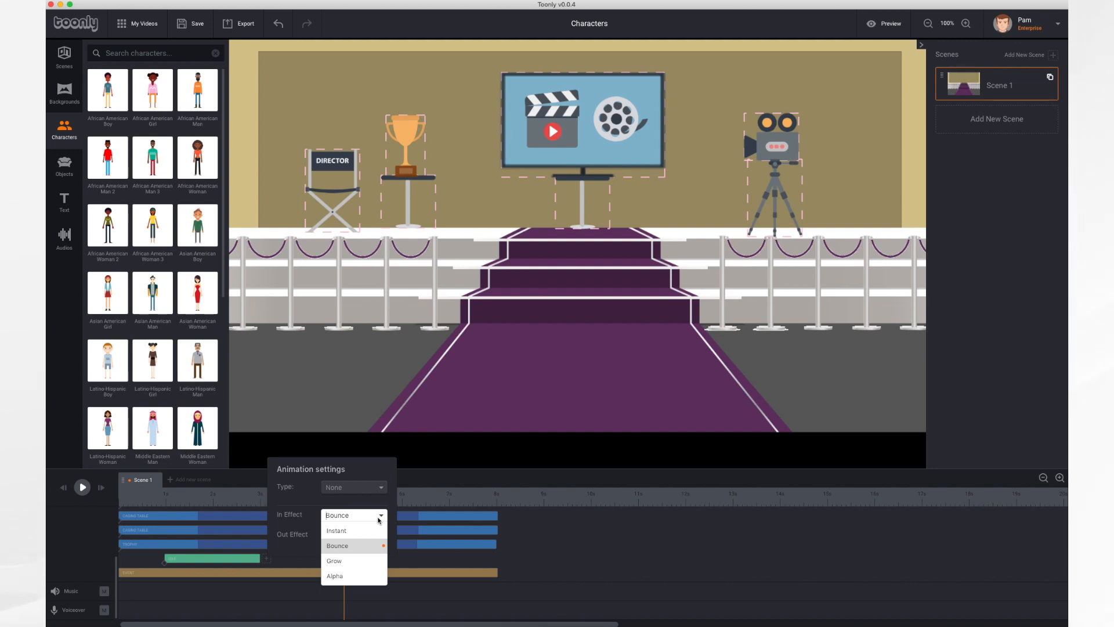
{"action": "left_click", "coordinate": [308, 509]}
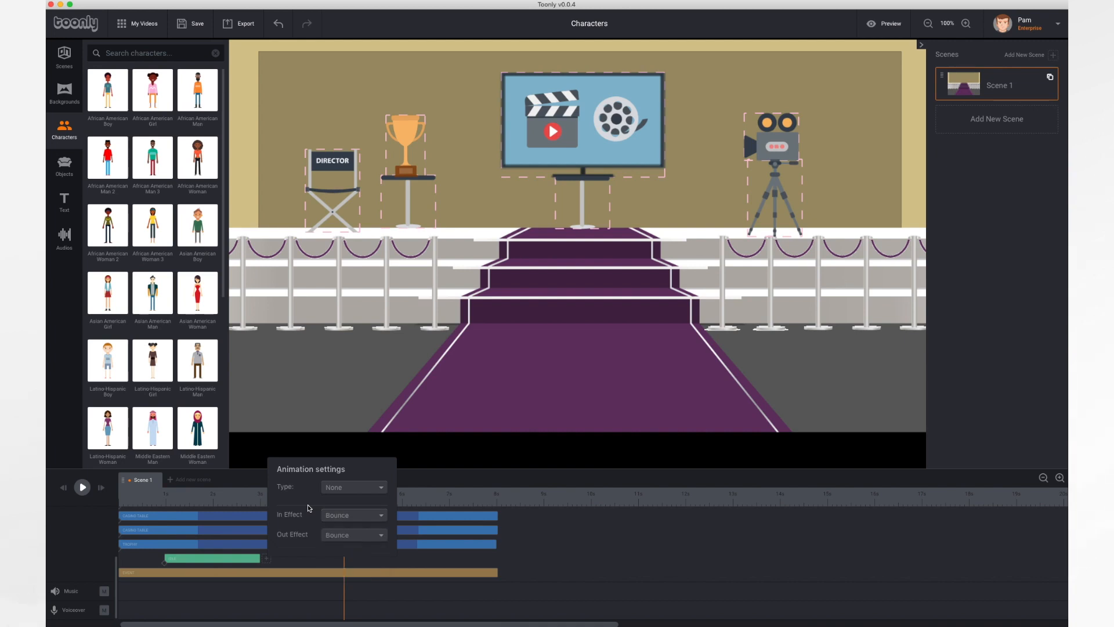
Set the woman's new animation type to Clapping and play the scene from the 1-second mark
{"action": "left_click", "coordinate": [367, 495]}
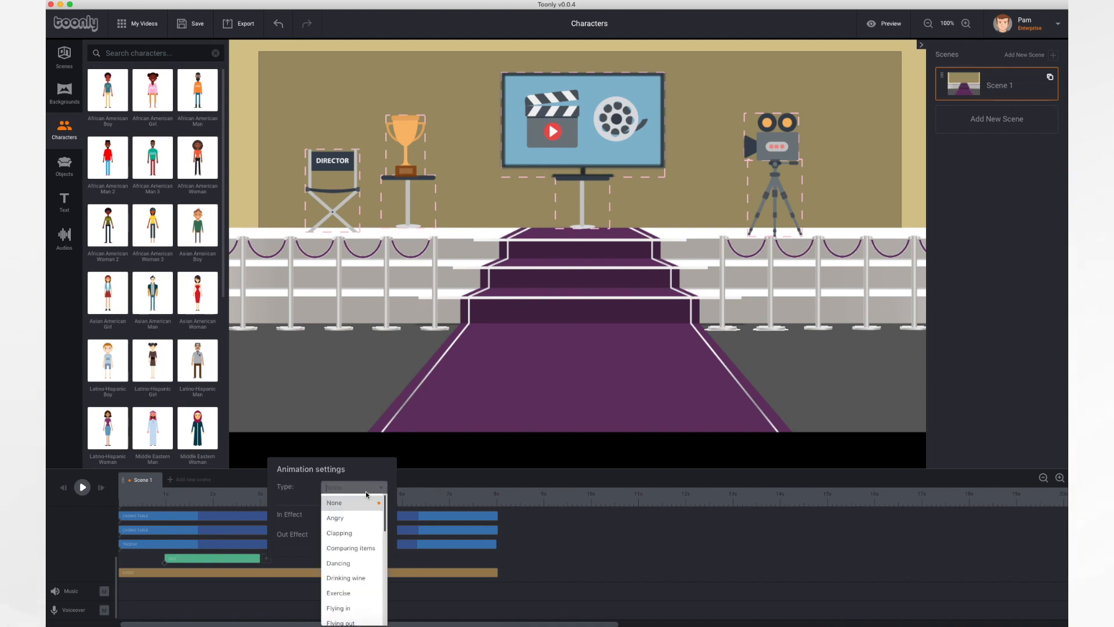
{"action": "left_click", "coordinate": [349, 537]}
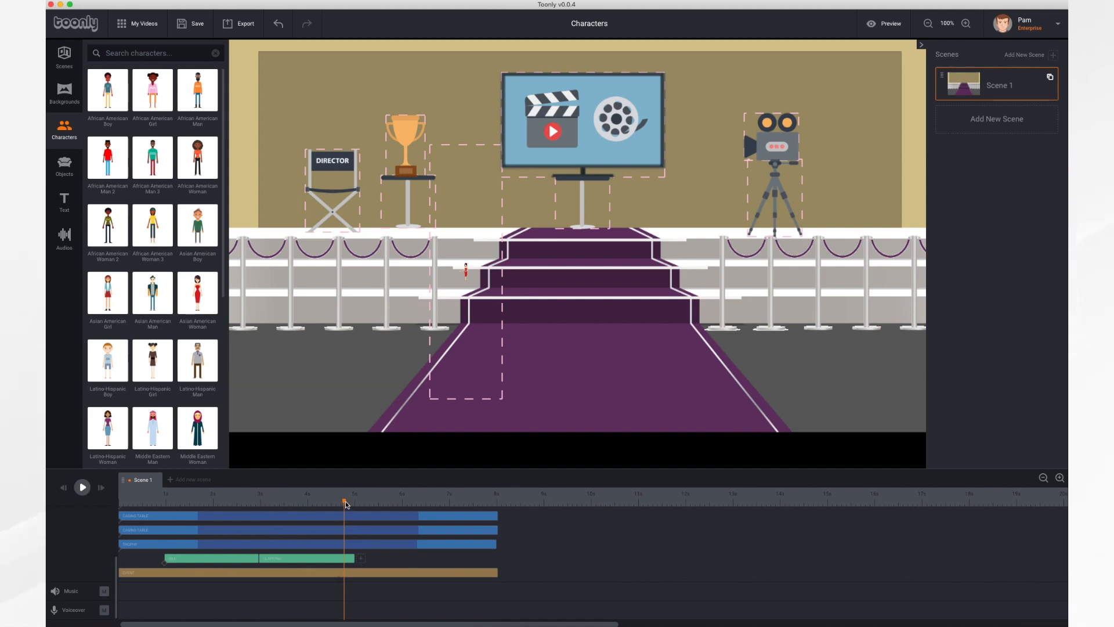
{"action": "left_click_drag", "start_coordinate": [346, 504], "coordinate": [165, 509]}
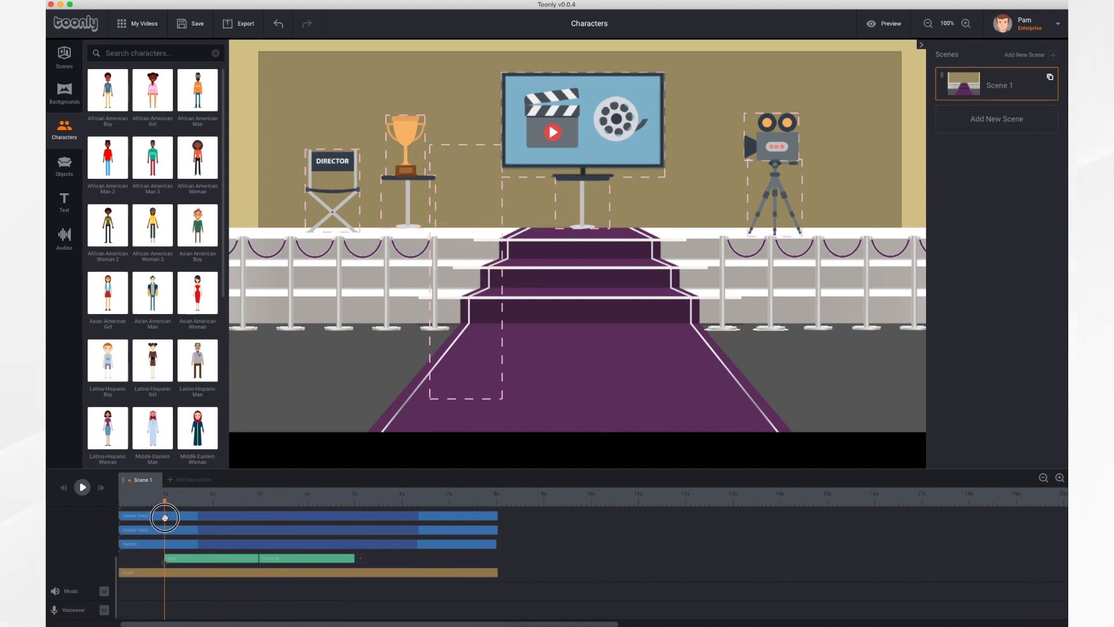
{"action": "left_click", "coordinate": [82, 488]}
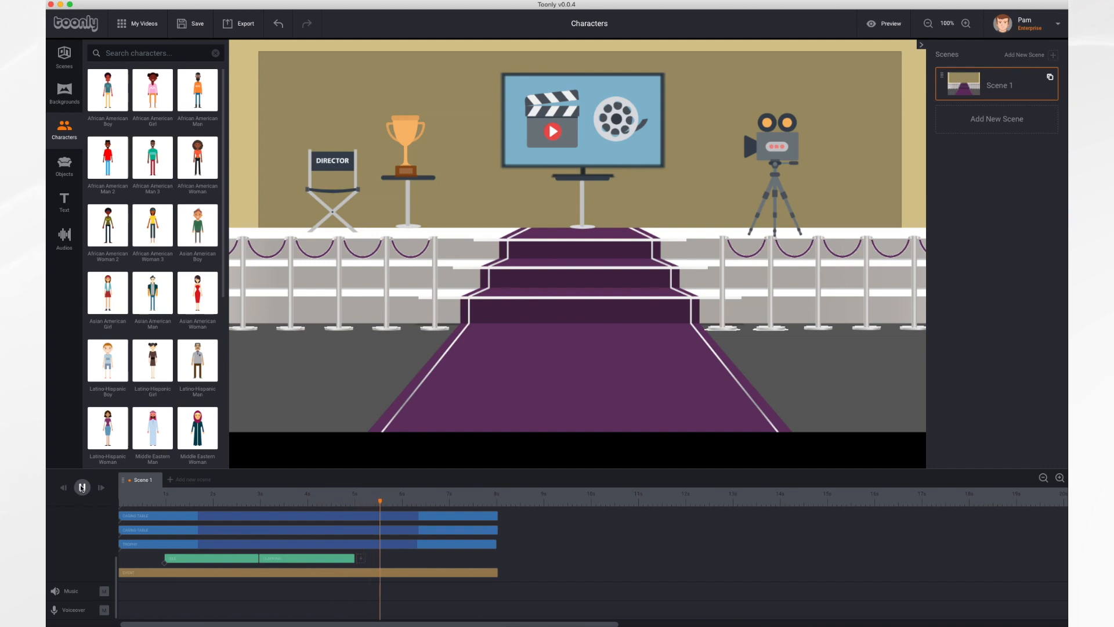
{"action": "left_click", "coordinate": [82, 488]}
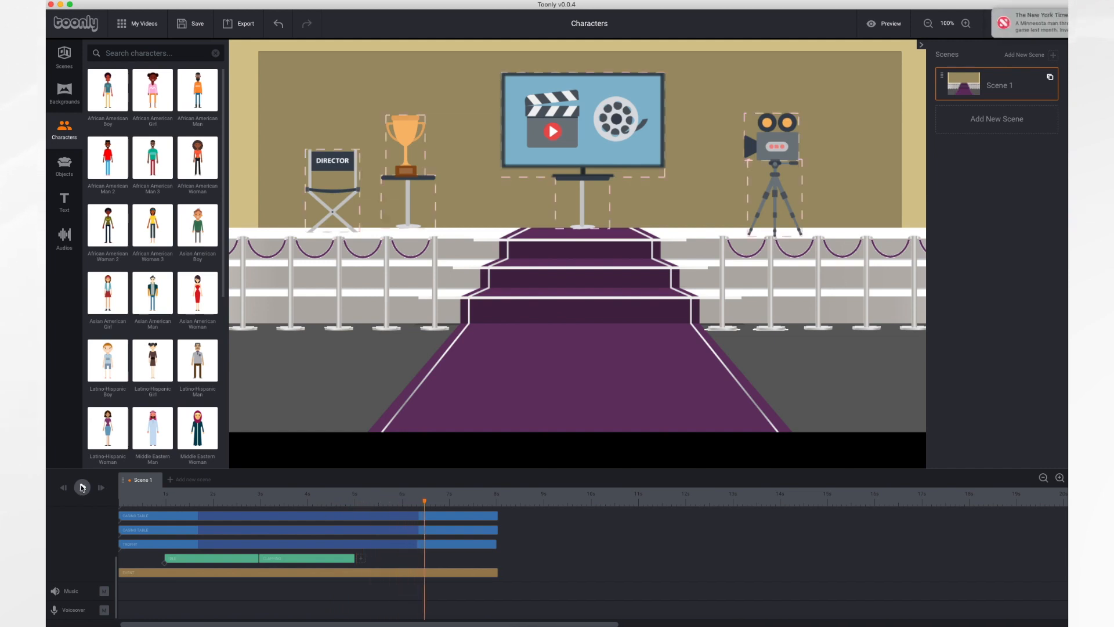
Add a Dancing animation for the woman after the Clapping clip and play the scene from the start
{"action": "left_click", "coordinate": [360, 560]}
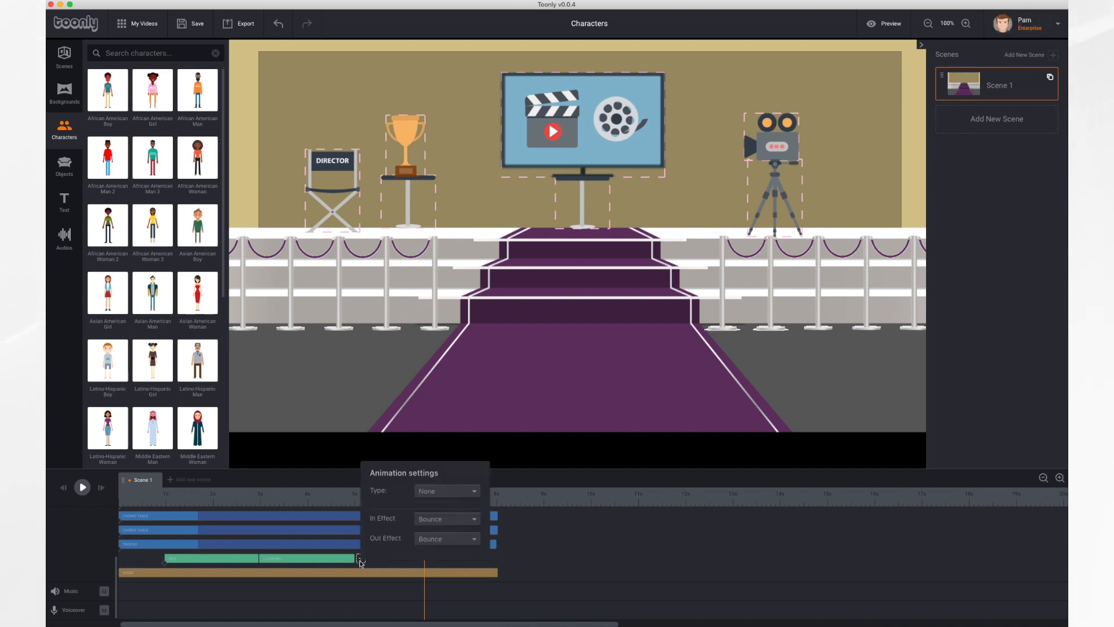
{"action": "left_click", "coordinate": [457, 497]}
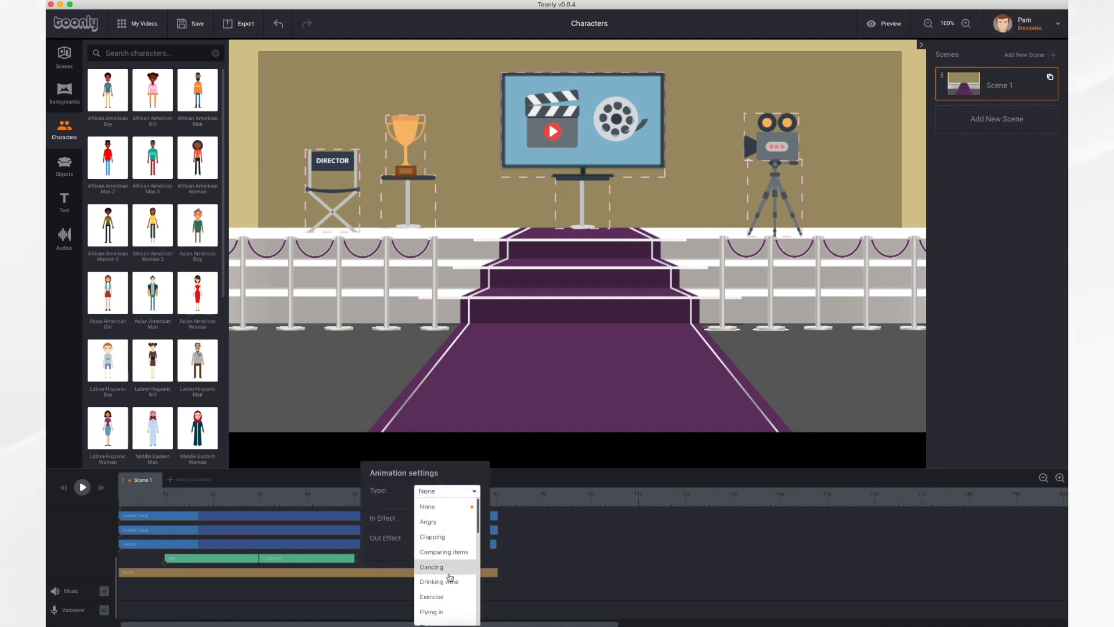
{"action": "scroll", "coordinate": [445, 566], "scroll_direction": "down", "scroll_amount": 1}
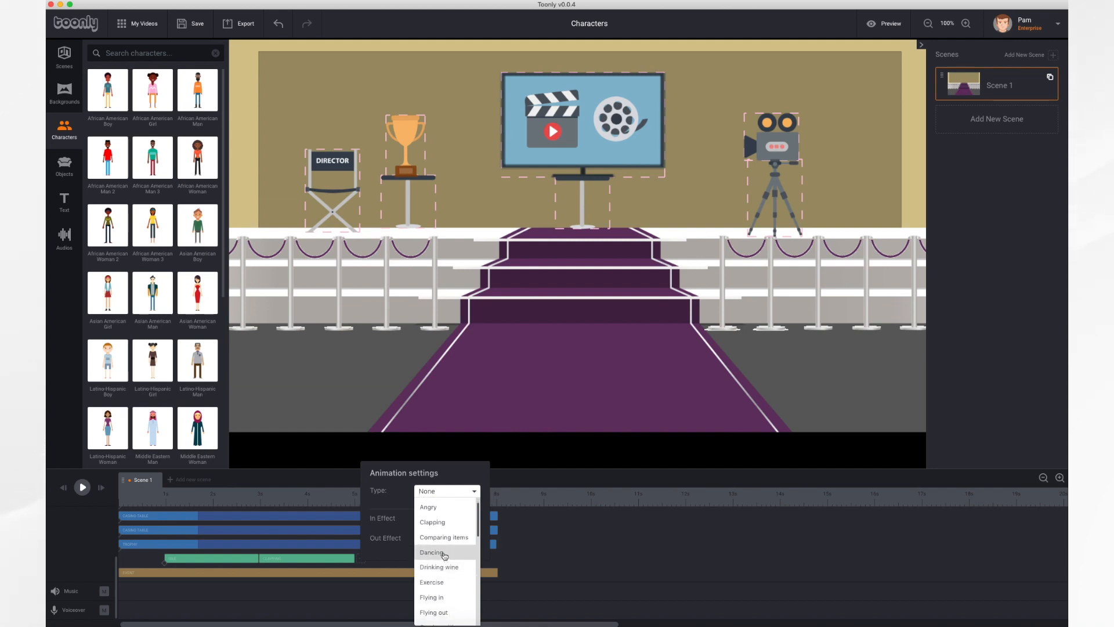
{"action": "left_click", "coordinate": [444, 553]}
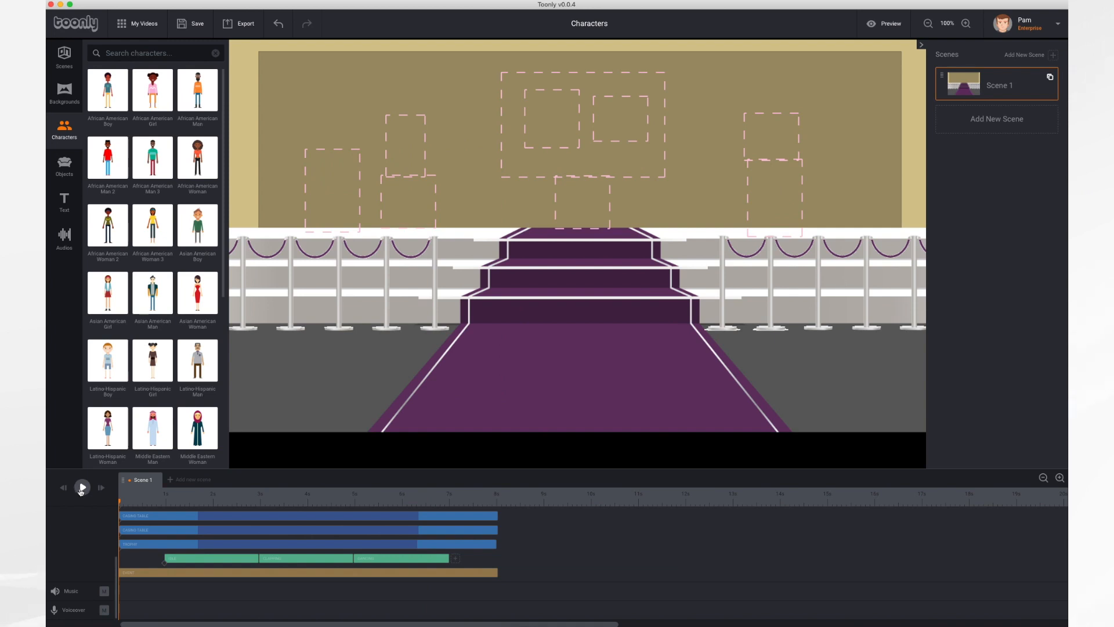
{"action": "left_click", "coordinate": [81, 488]}
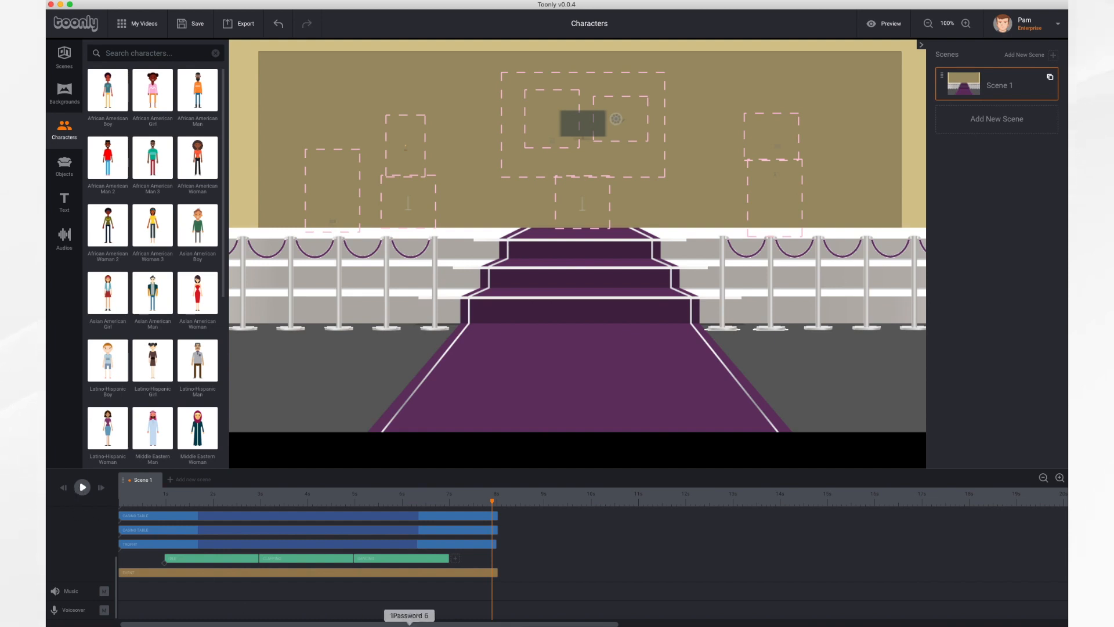
Add a Holding trophy animation for the woman after the Dancing clip and play the scene from the start
{"action": "left_click", "coordinate": [456, 560]}
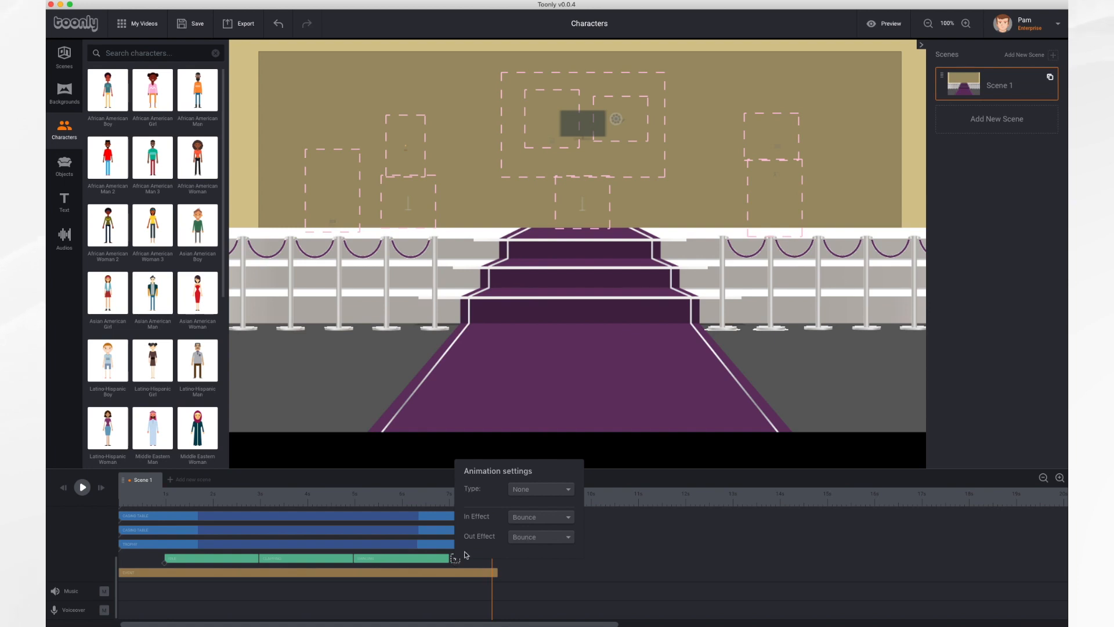
{"action": "left_click", "coordinate": [555, 491]}
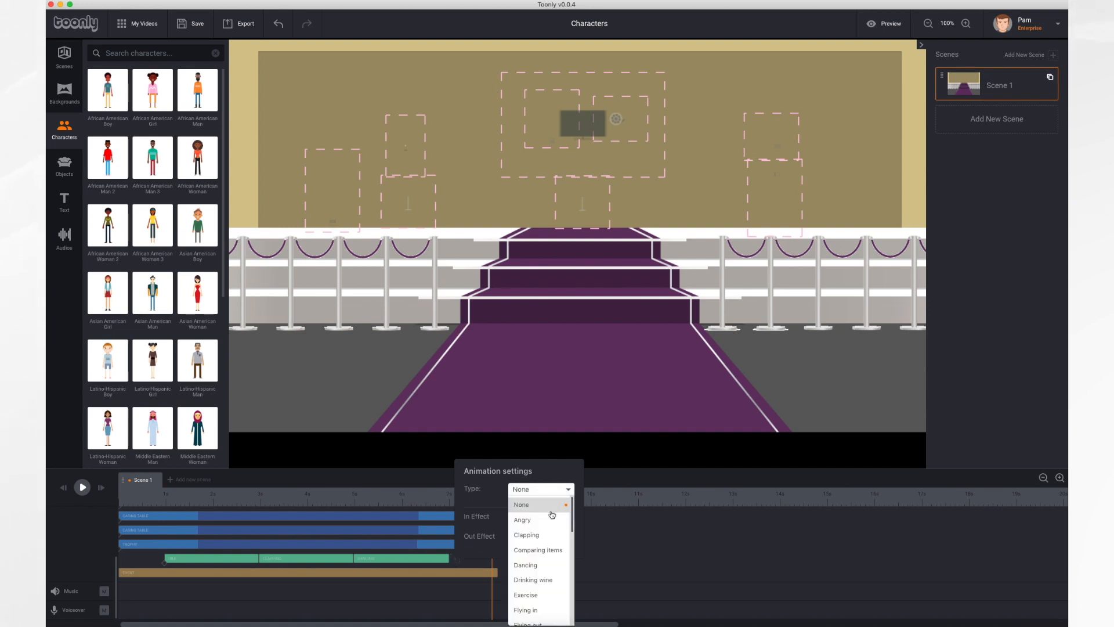
{"action": "scroll", "coordinate": [543, 554], "scroll_direction": "down", "scroll_amount": 3}
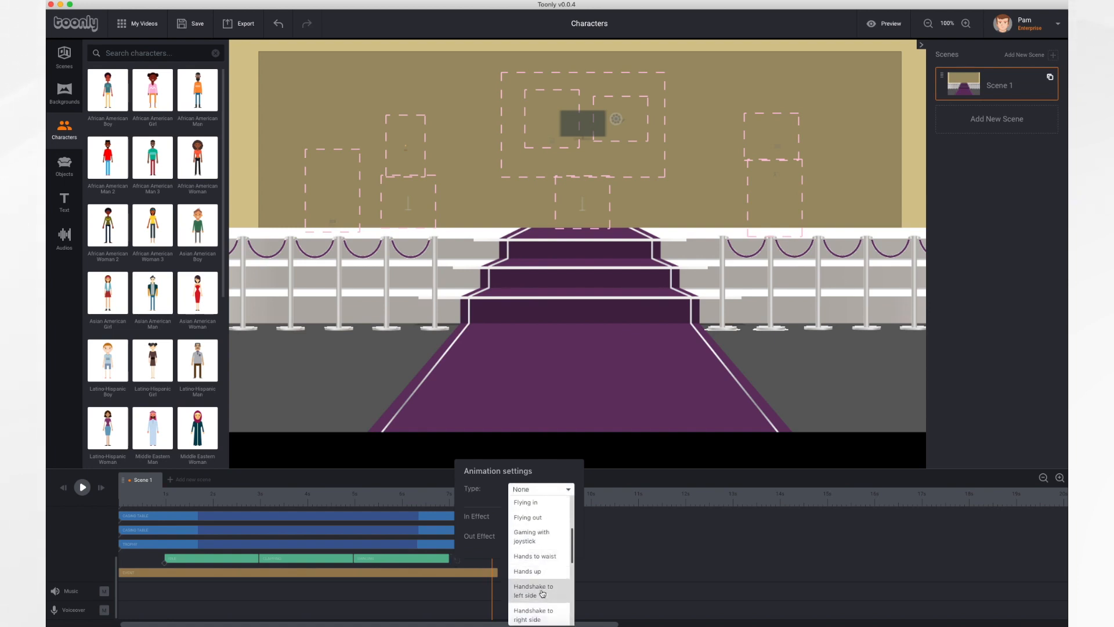
{"action": "scroll", "coordinate": [543, 593], "scroll_direction": "down", "scroll_amount": 4}
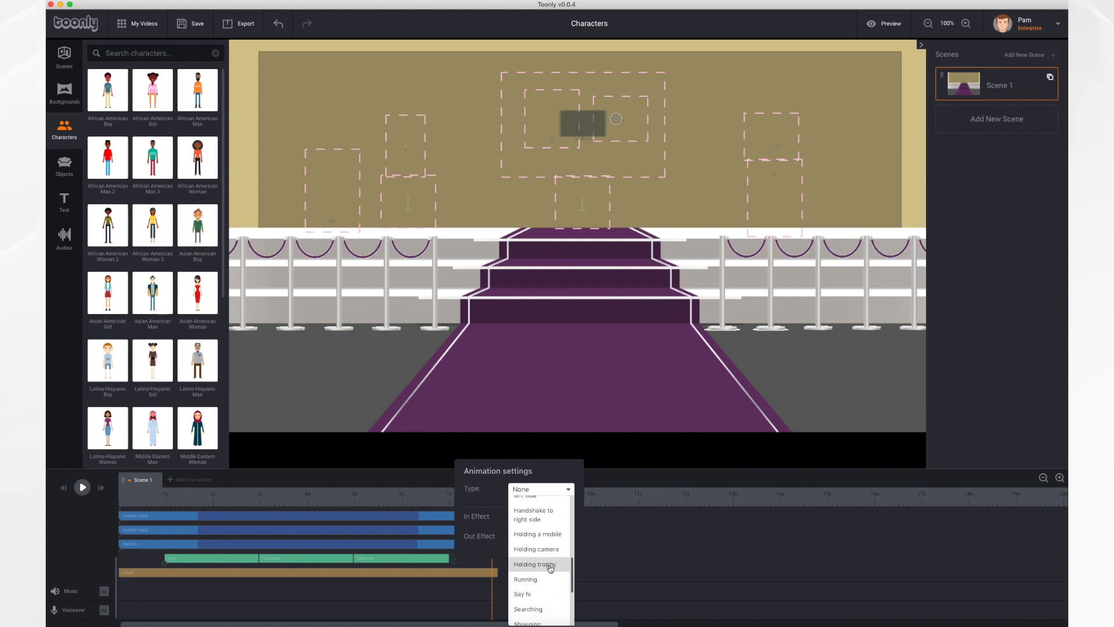
{"action": "left_click", "coordinate": [550, 565]}
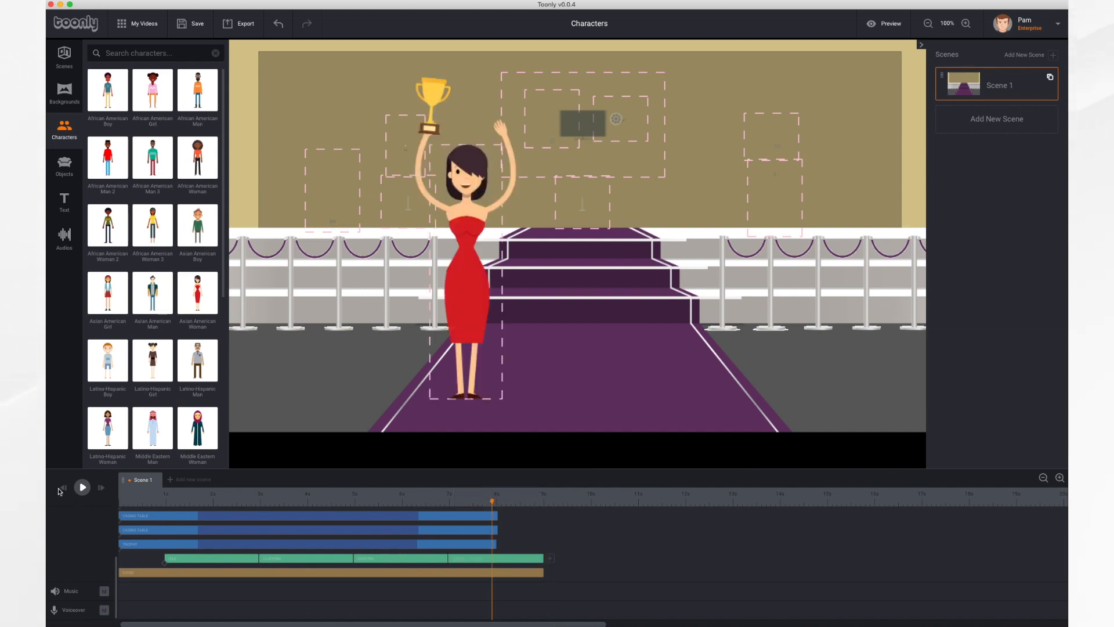
{"action": "left_click", "coordinate": [62, 489]}
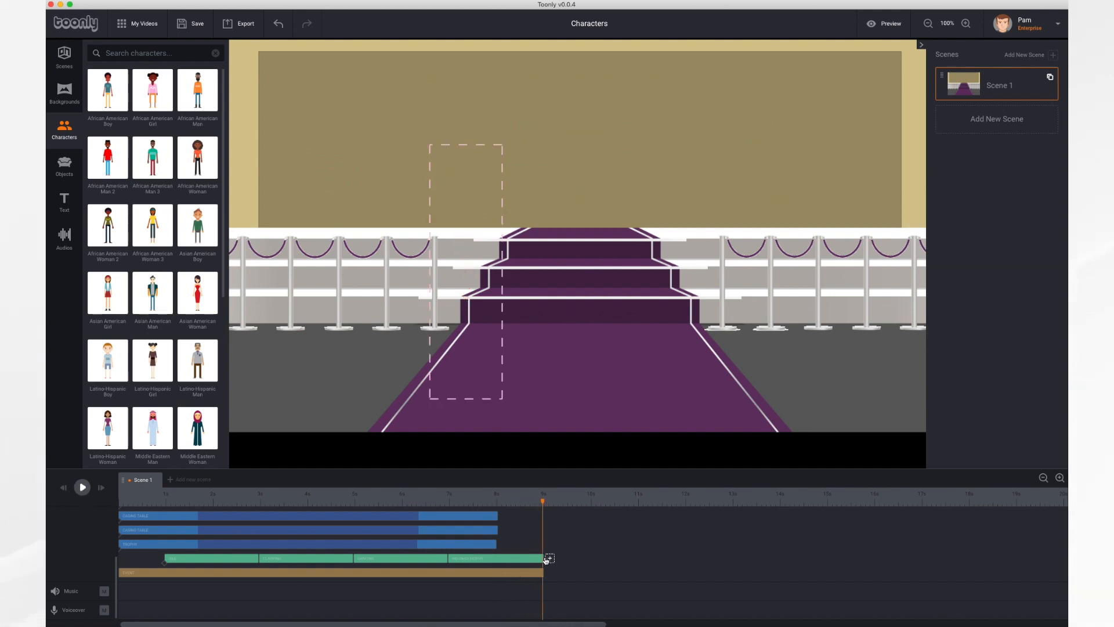
Retime the woman's clips, shortening the idle and Holding trophy ones, so the chain ends at the 8-second mark, and replay the scene from the start
{"action": "left_click_drag", "start_coordinate": [543, 558], "coordinate": [534, 558]}
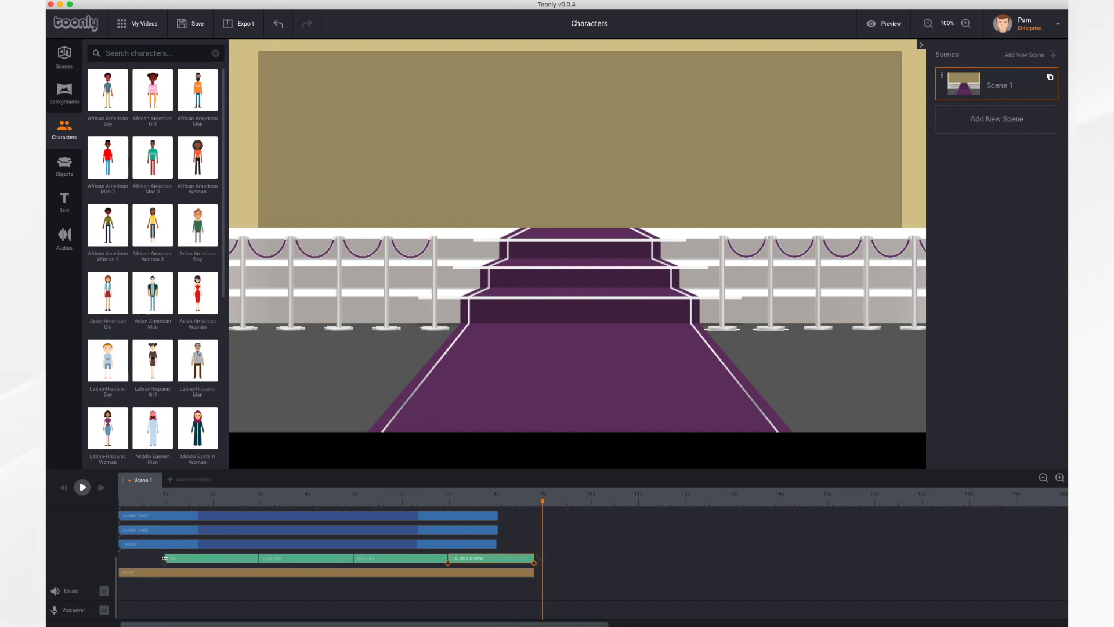
{"action": "mouse_move", "coordinate": [165, 558]}
{"action": "left_mouse_down"}
{"action": "mouse_move", "coordinate": [152, 559]}
{"action": "mouse_move", "coordinate": [241, 559]}
{"action": "mouse_move", "coordinate": [162, 559]}
{"action": "left_mouse_up"}
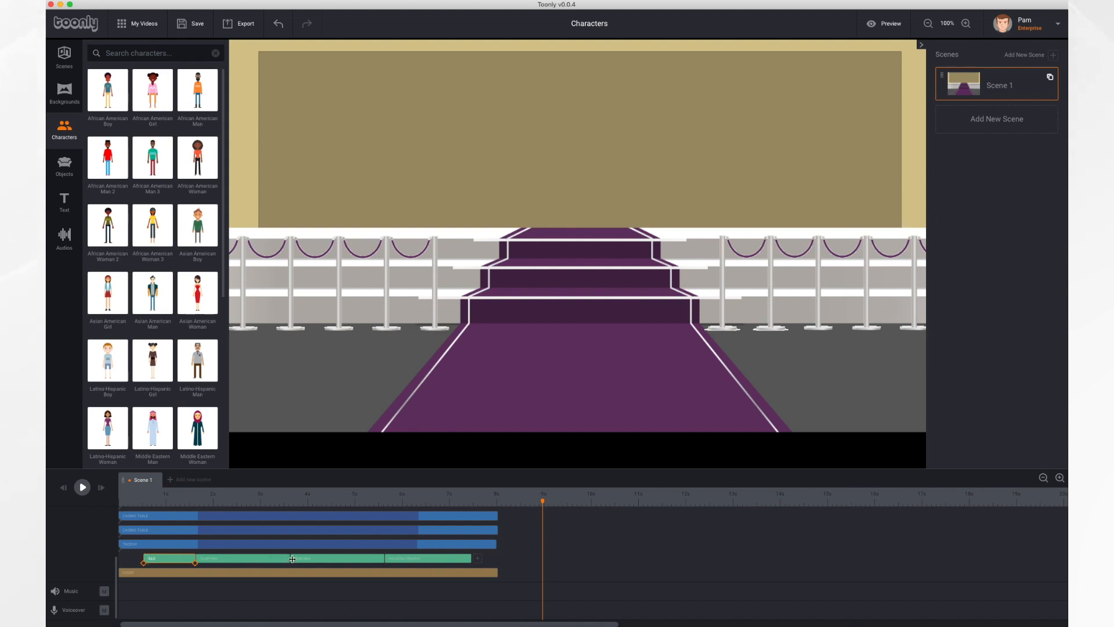
{"action": "left_click_drag", "start_coordinate": [293, 559], "coordinate": [279, 559]}
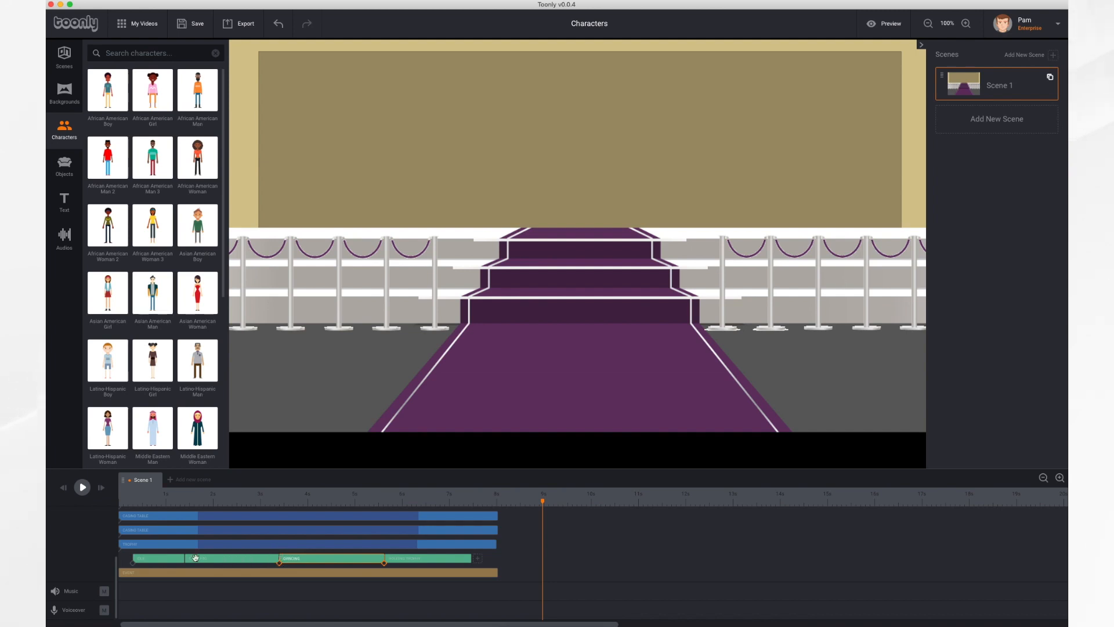
{"action": "left_click_drag", "start_coordinate": [171, 559], "coordinate": [196, 561]}
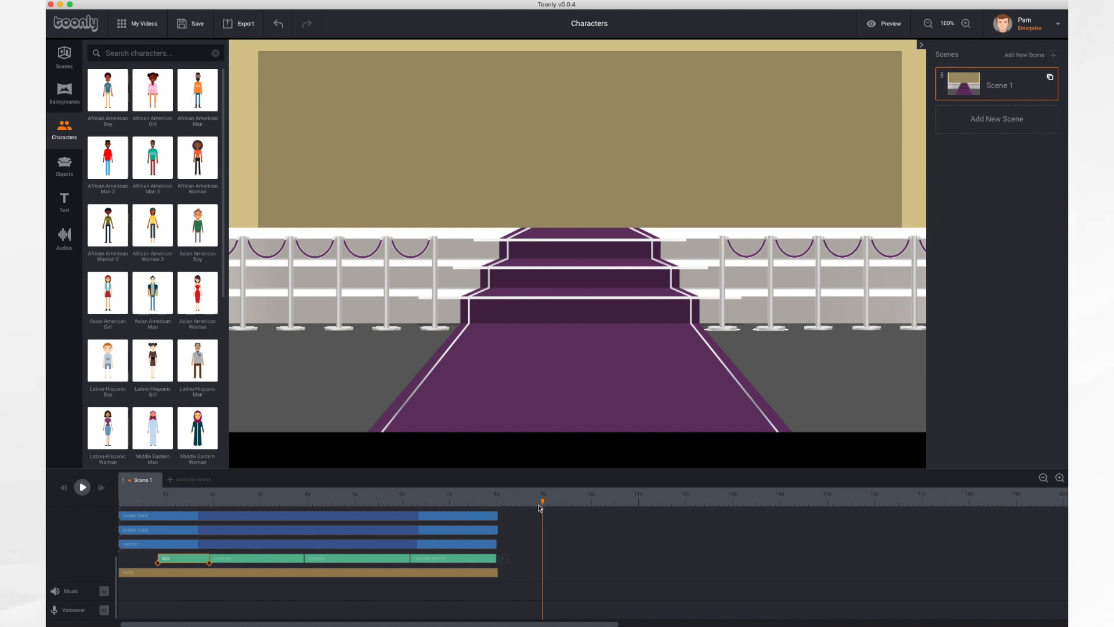
{"action": "left_click", "coordinate": [63, 489]}
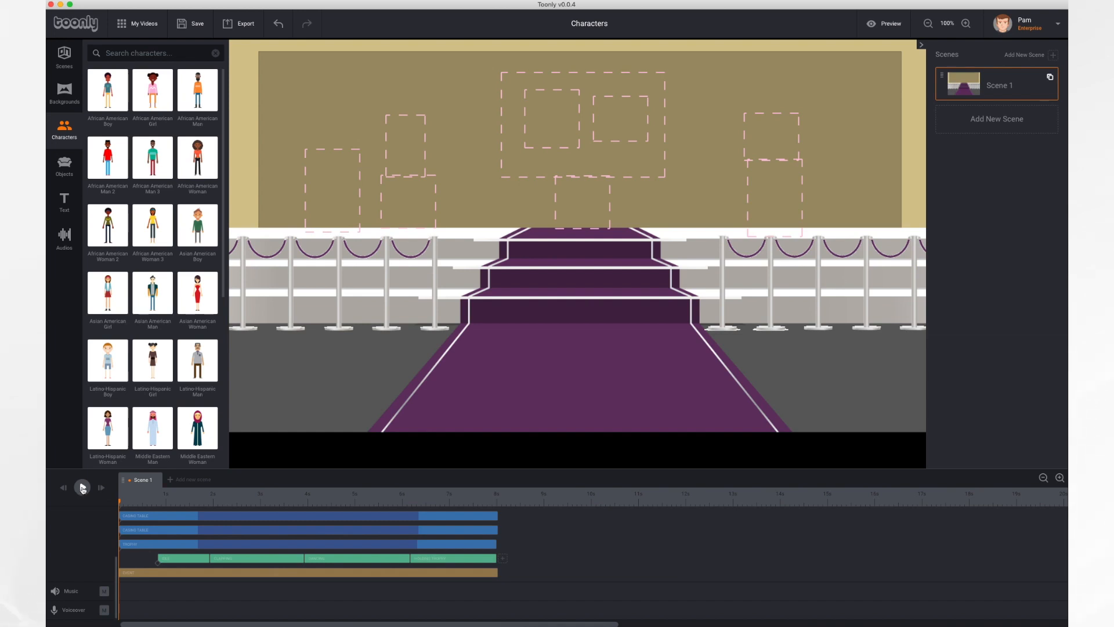
{"action": "left_click", "coordinate": [82, 487]}
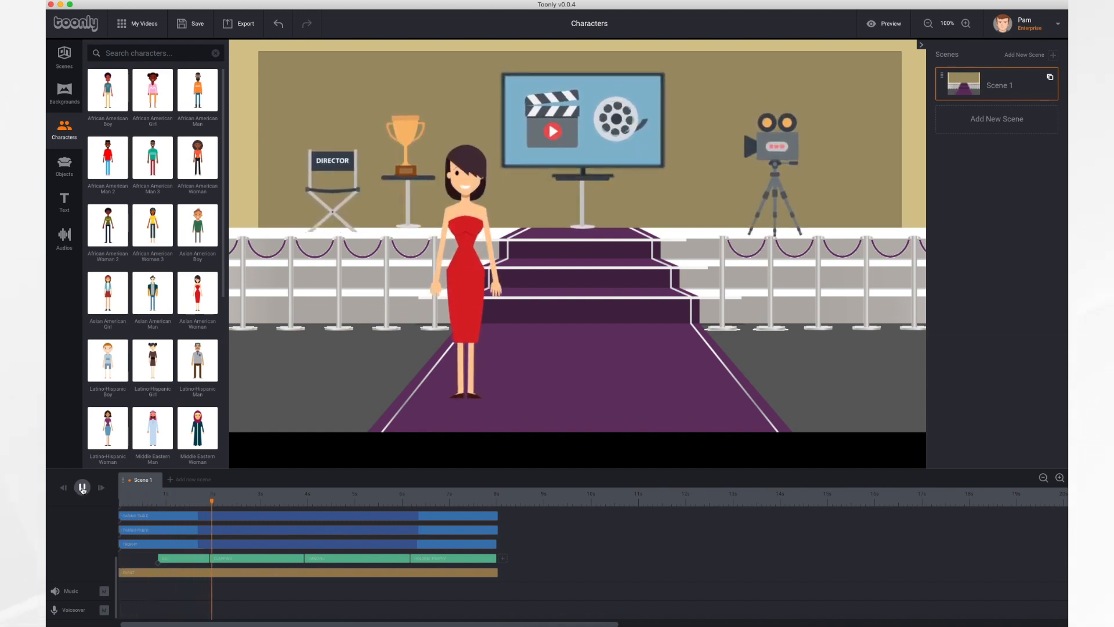